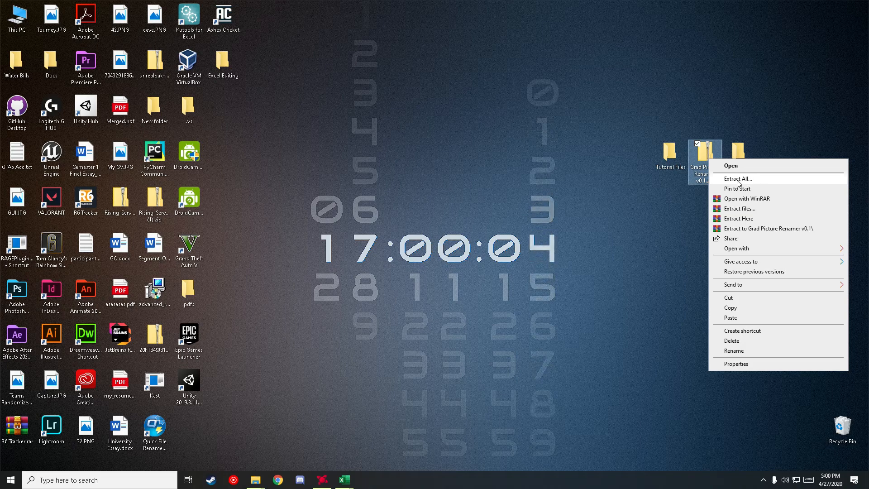
Open the Grad Picture Renamer folder on the desktop, go into its subfolder and launch Graduation Picture Renamer.exe
click(728, 175)
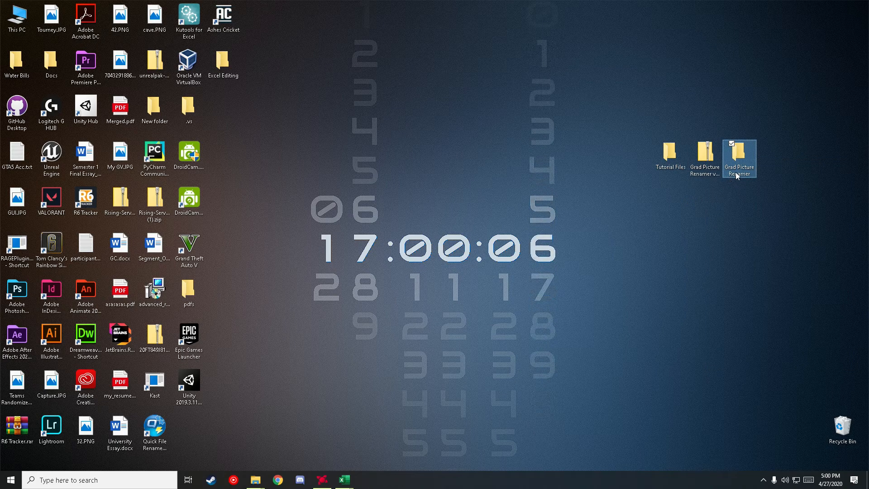
double_click(727, 177)
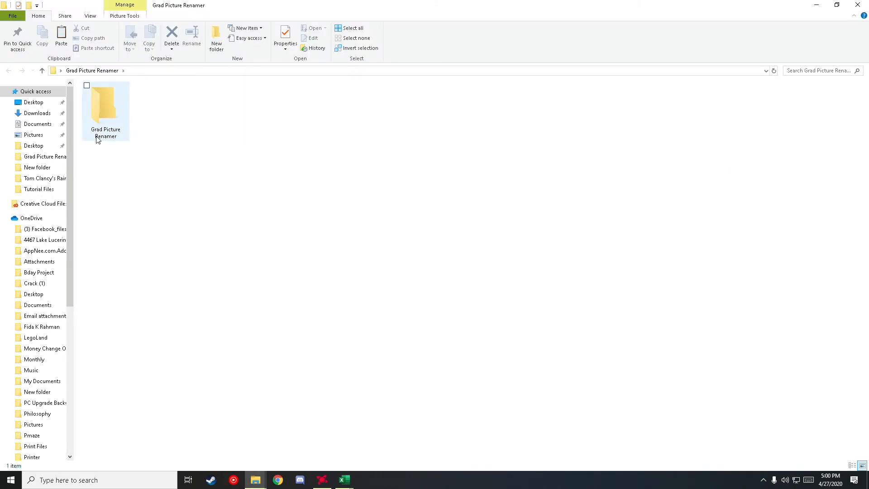
double_click(103, 134)
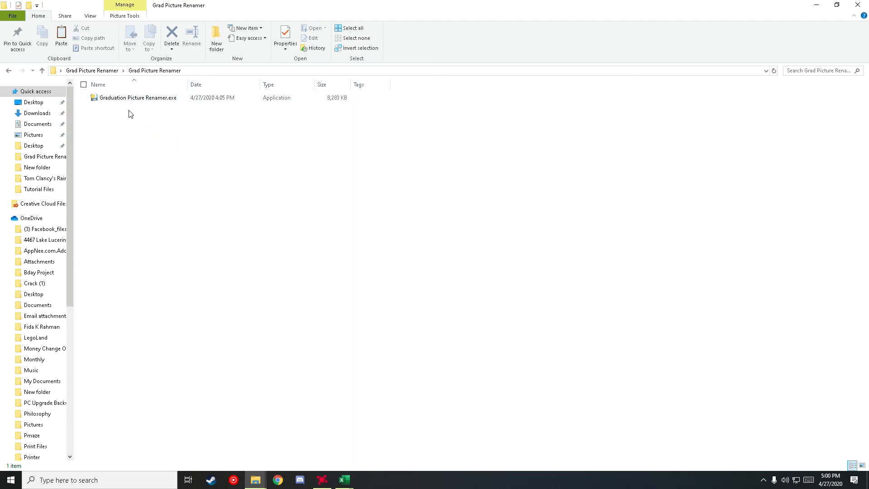
double_click(174, 97)
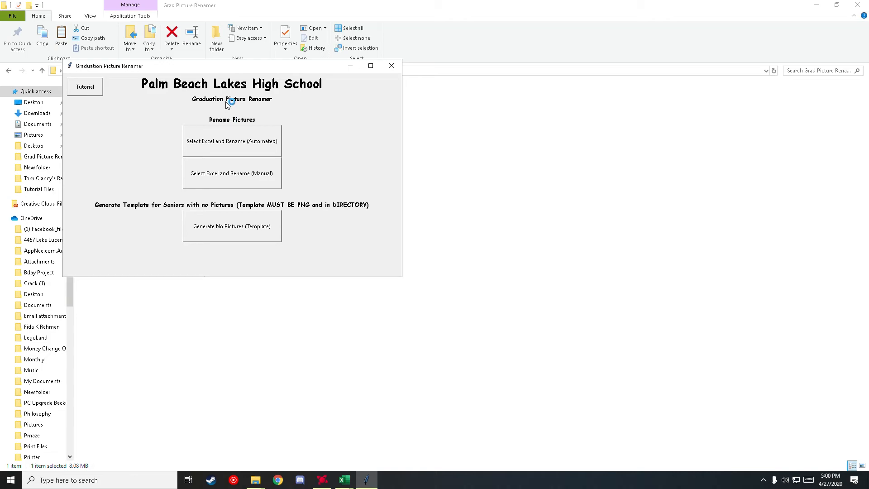
drag(219, 70, 241, 103)
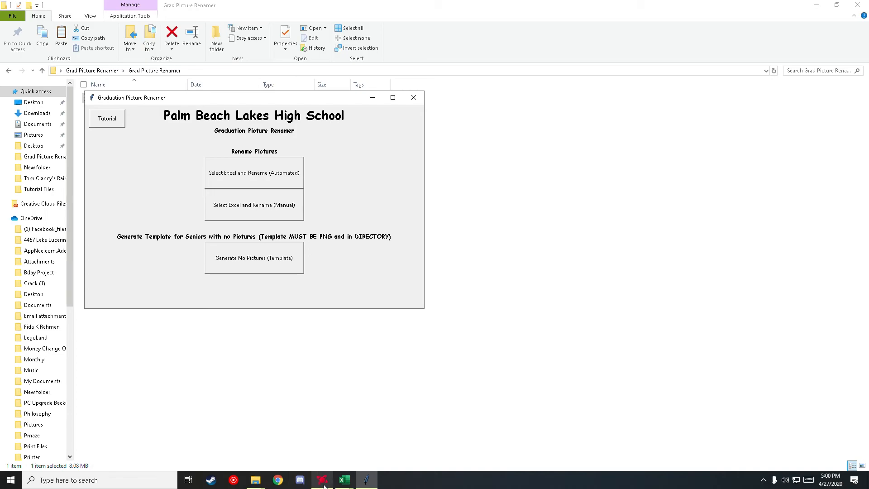
Switch to the auto.xlsx workbook in Excel and look through its single-column picture records
click(344, 479)
click(369, 447)
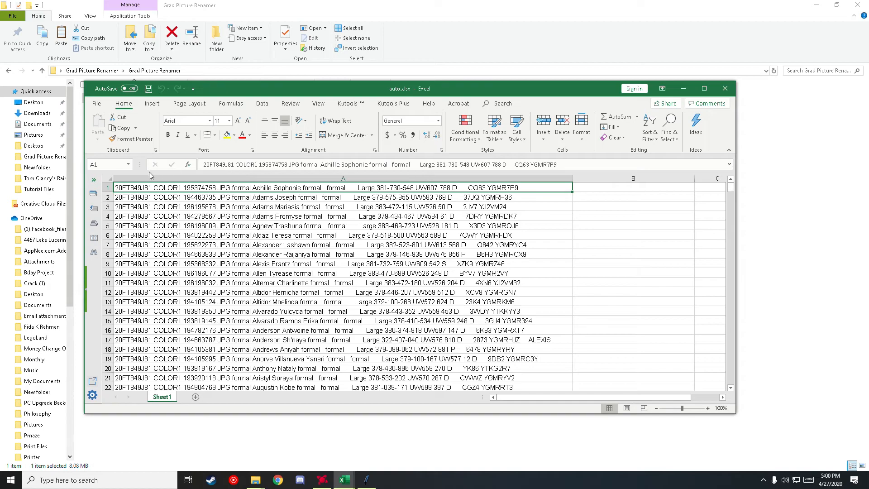
scroll(343, 286, down, 10)
scroll(343, 286, up, 10)
scroll(342, 286, down, 15)
scroll(342, 286, up, 12)
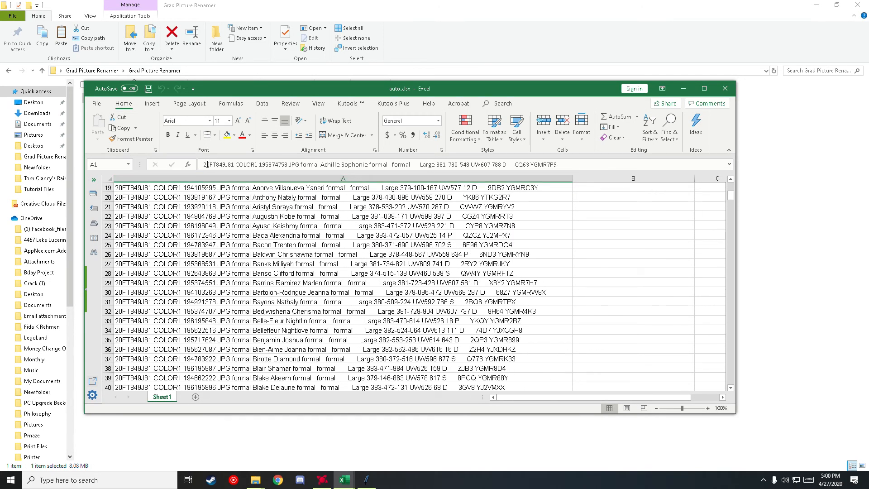
scroll(204, 165, up, 6)
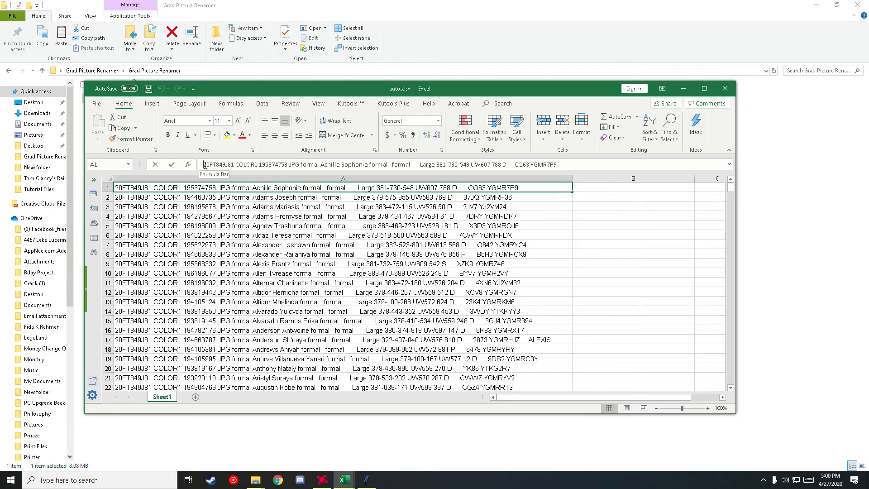
Examine the individual parts of the record in cell A1 of auto.xlsx, including its trailing codes
click(235, 164)
drag(235, 164, 506, 167)
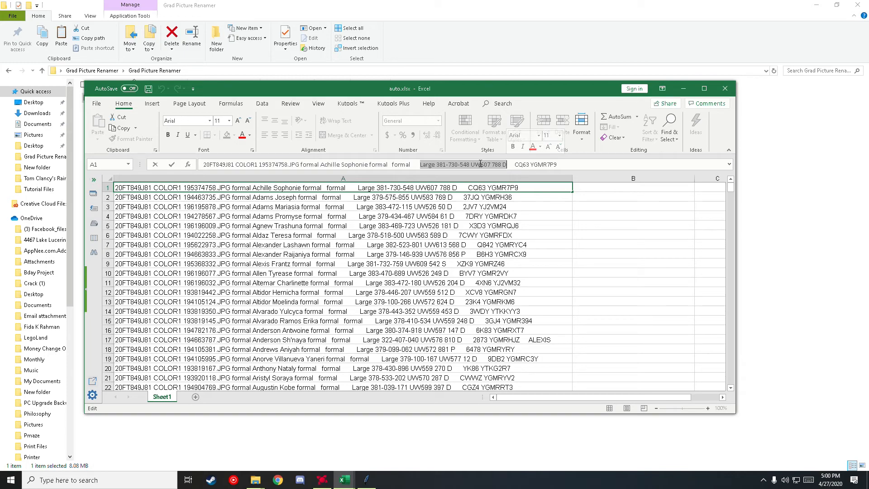
drag(514, 165, 557, 166)
drag(209, 167, 559, 166)
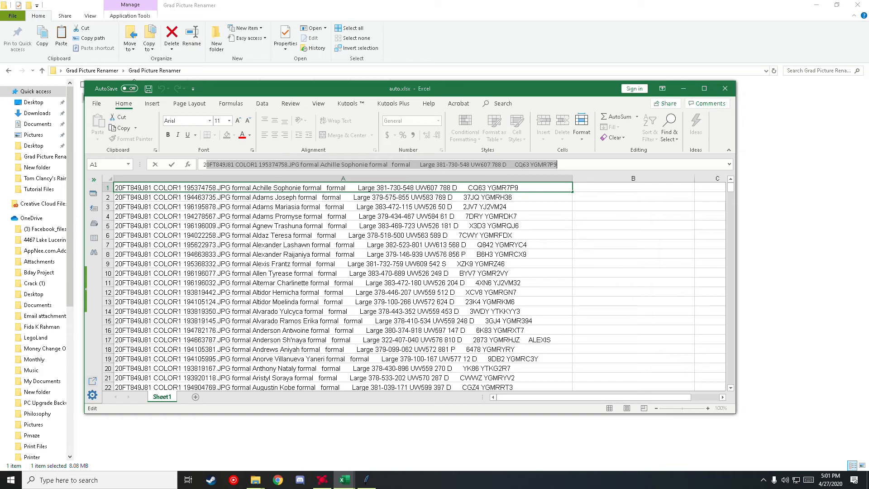
click(237, 164)
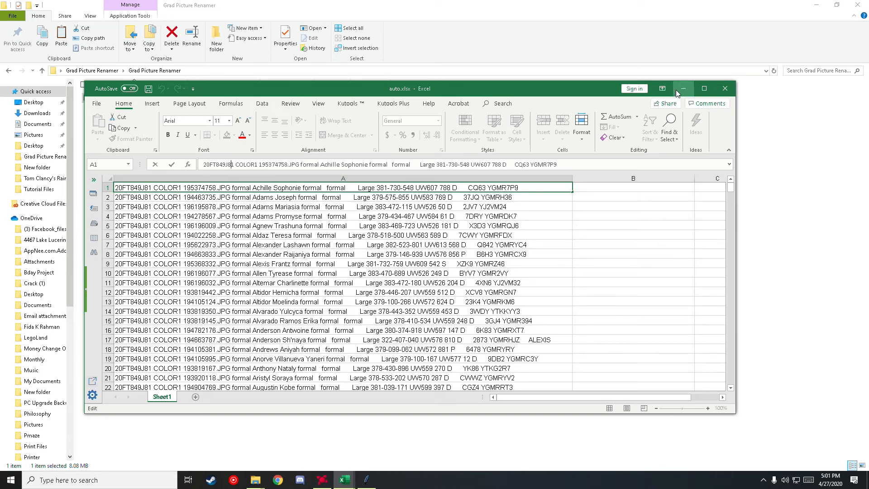
drag(337, 93, 302, 95)
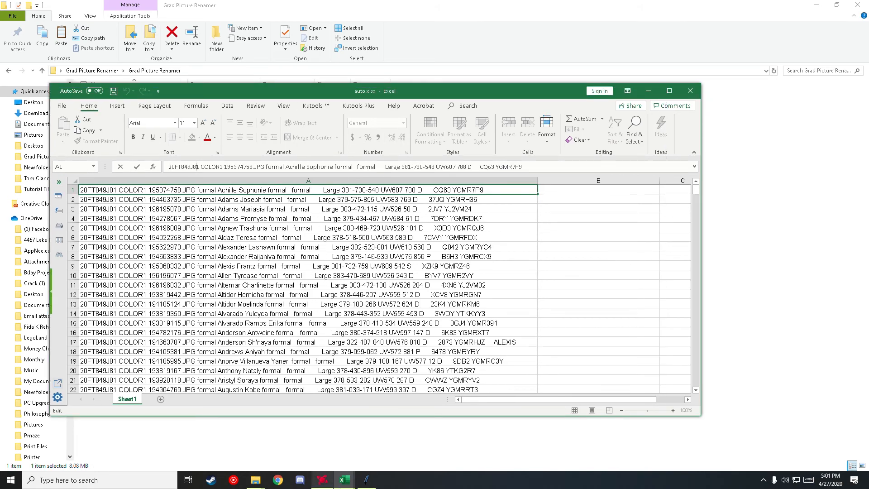
Bring up manual.xlsx beside auto.xlsx and examine the picture file names and matching student names in its first rows
mouse_move(344, 480)
click(320, 444)
drag(284, 122, 581, 99)
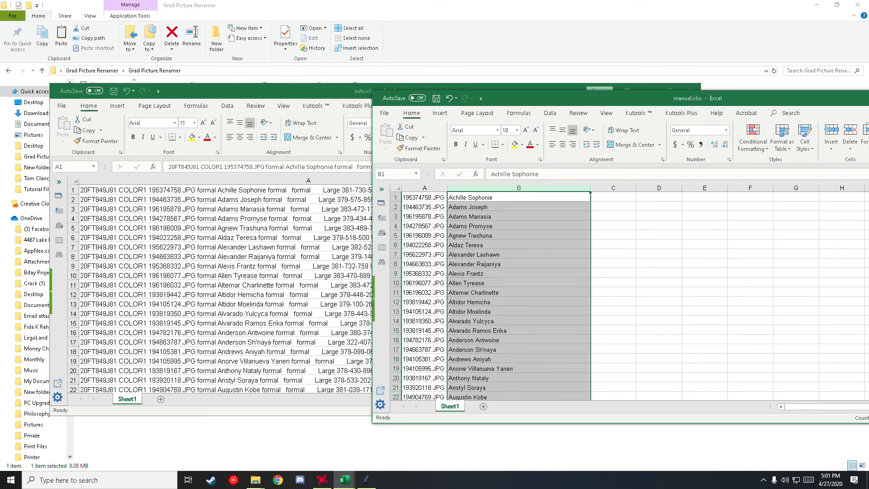
click(613, 206)
click(519, 197)
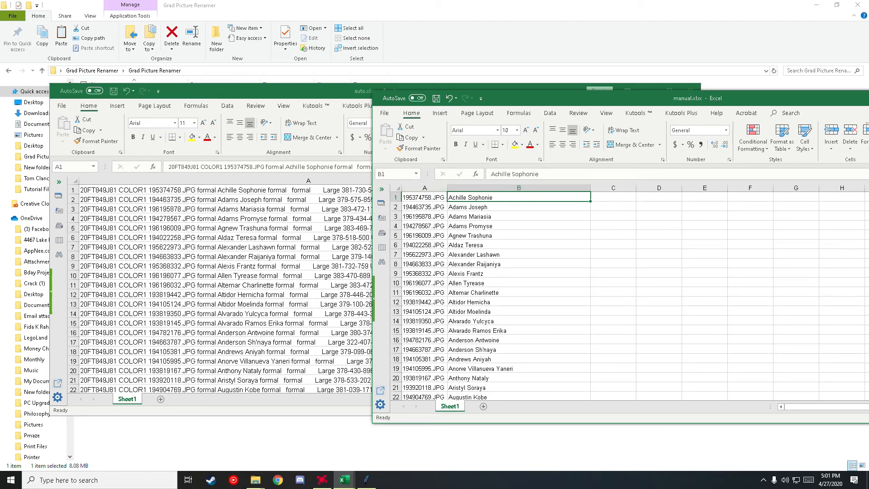
click(428, 207)
click(471, 197)
click(428, 216)
Examine the picture file name column A and the student name column B of manual.xlsx in turn
drag(550, 100, 229, 93)
click(97, 182)
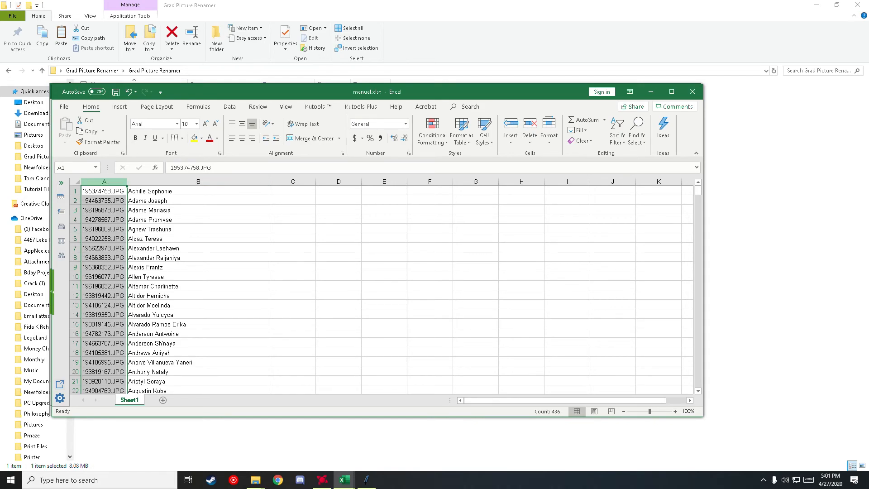
click(198, 181)
click(114, 181)
click(154, 181)
click(114, 181)
click(154, 181)
Arrange the manual.xlsx and auto.xlsx windows so both are in view and compare their data layouts
drag(289, 87, 476, 134)
drag(379, 93, 332, 119)
click(673, 135)
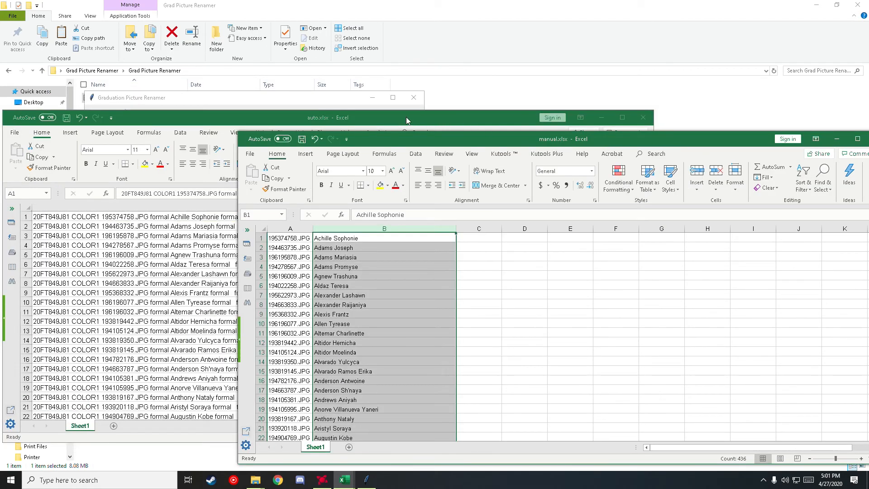
click(406, 120)
click(671, 147)
click(384, 228)
drag(495, 145, 345, 136)
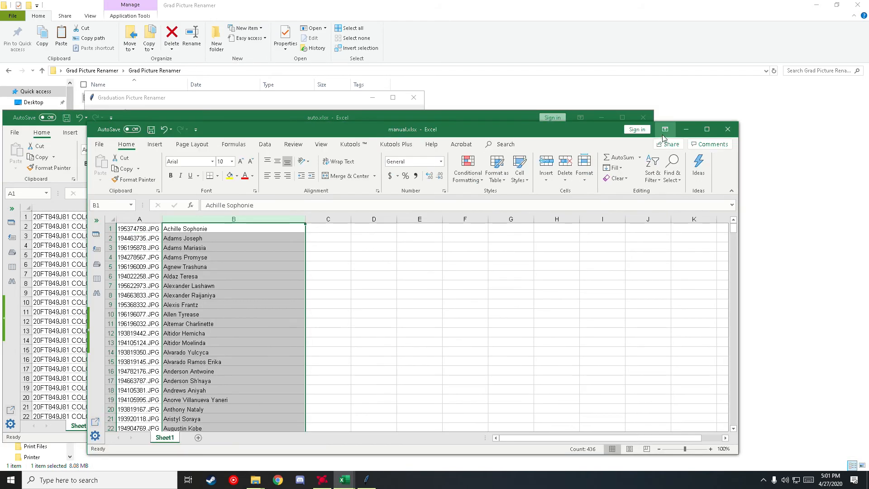
Minimize both workbooks and the folder window, leaving the Graduation Picture Renamer window open on the desktop
click(685, 130)
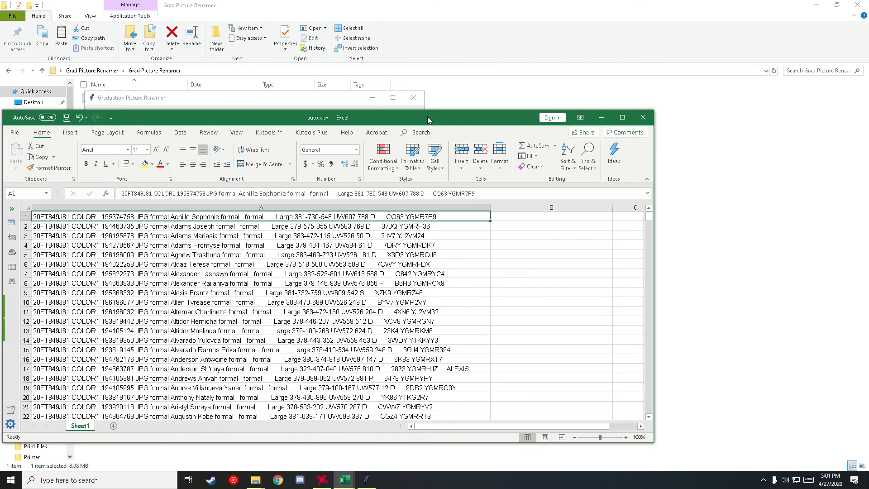
drag(427, 118, 580, 118)
click(754, 118)
drag(279, 101, 470, 131)
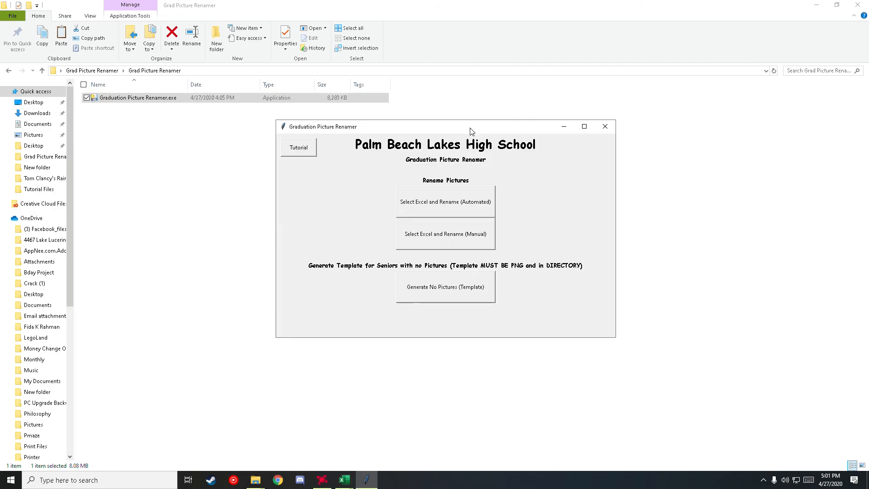
click(817, 6)
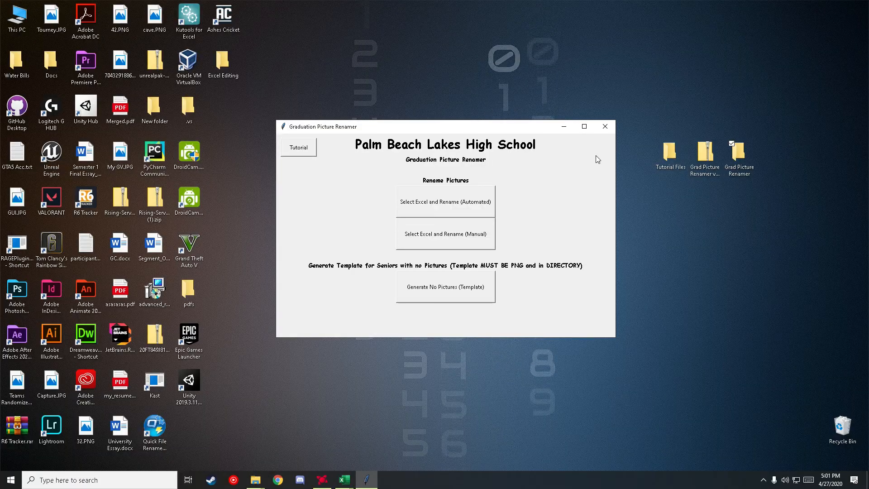
Move all JPG pictures from the pics folder in Tutorial Files into the folder containing Graduation Picture Renamer.exe
click(677, 159)
double_click(677, 159)
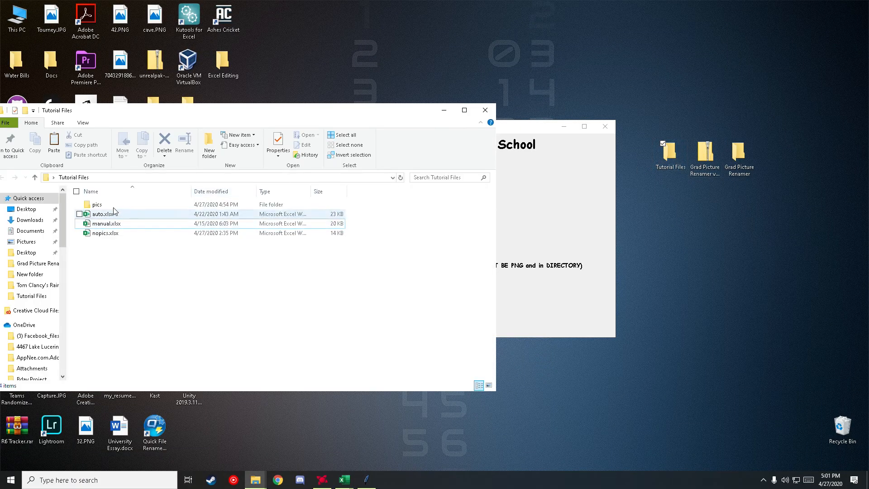
drag(87, 122, 0, 144)
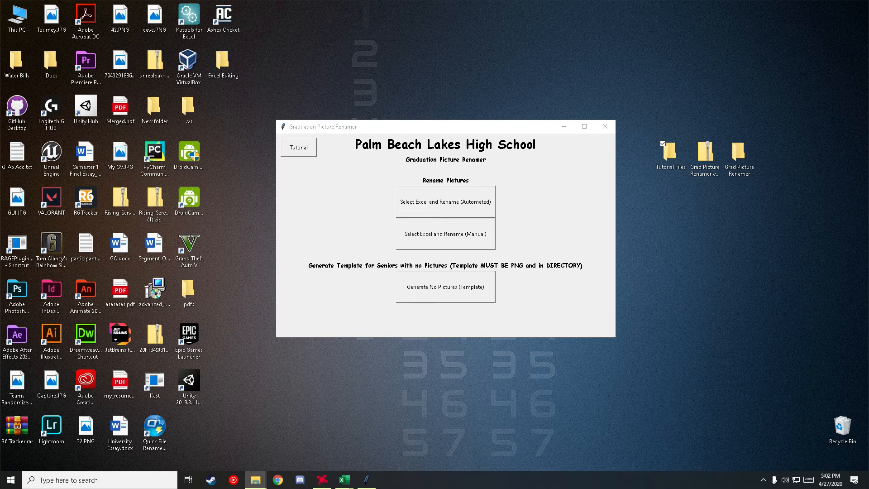
mouse_move(257, 481)
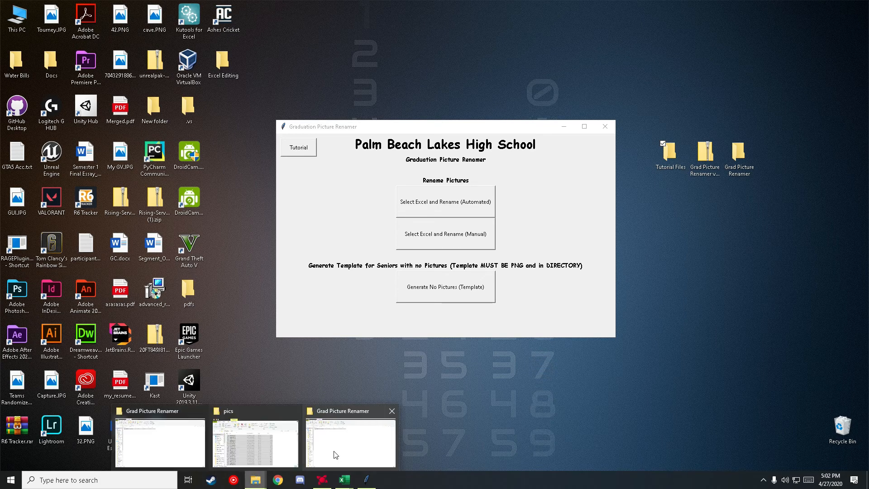
click(329, 454)
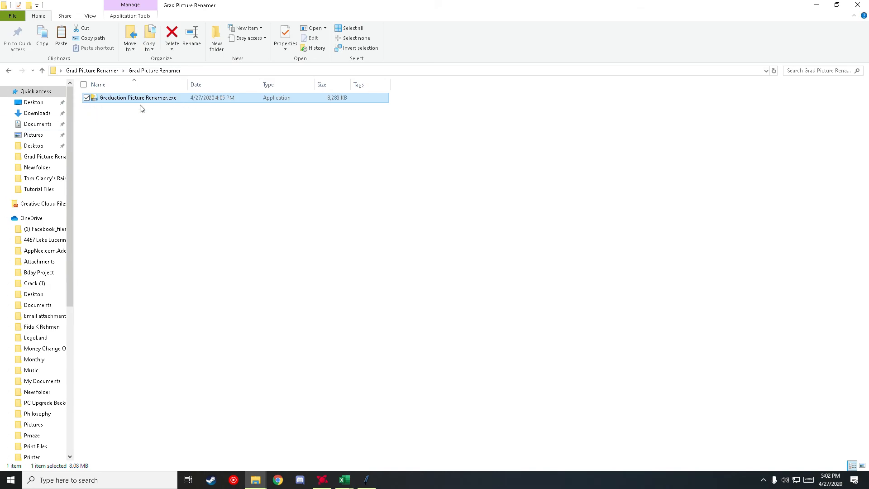
drag(0, 326, 309, 254)
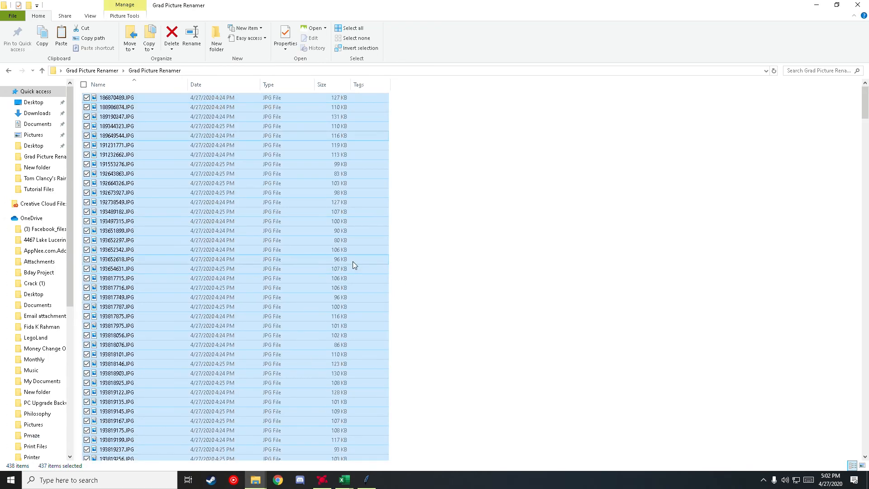
click(404, 266)
scroll(404, 266, down, 20)
Run the automated picture rename in Graduation Picture Renamer using the auto.xlsx workbook from Tutorial Files
click(366, 481)
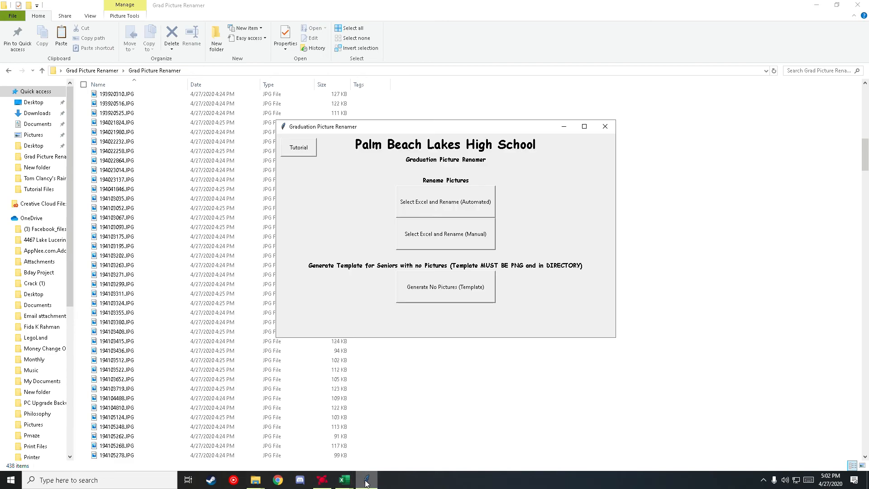
drag(410, 127, 355, 136)
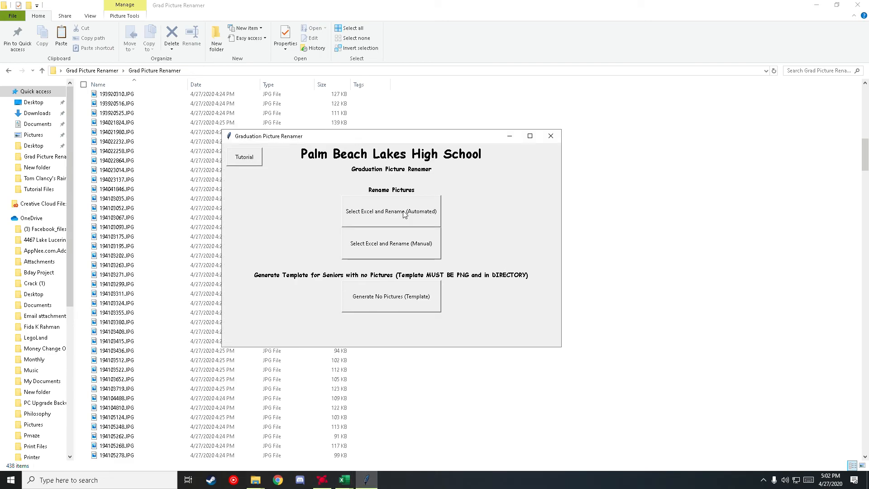
click(385, 211)
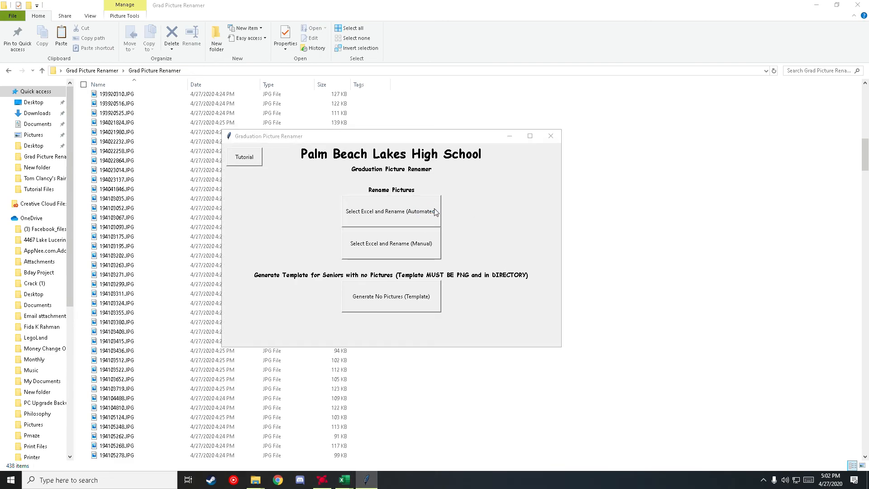
click(345, 480)
click(389, 443)
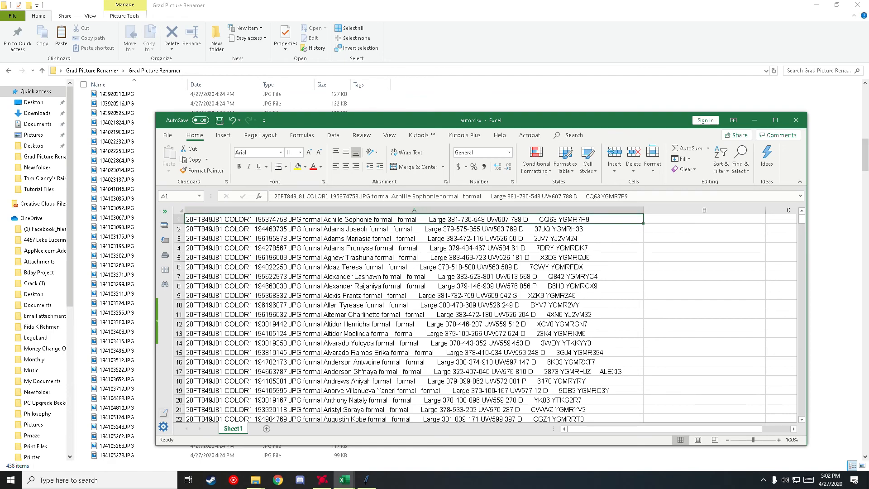
click(754, 121)
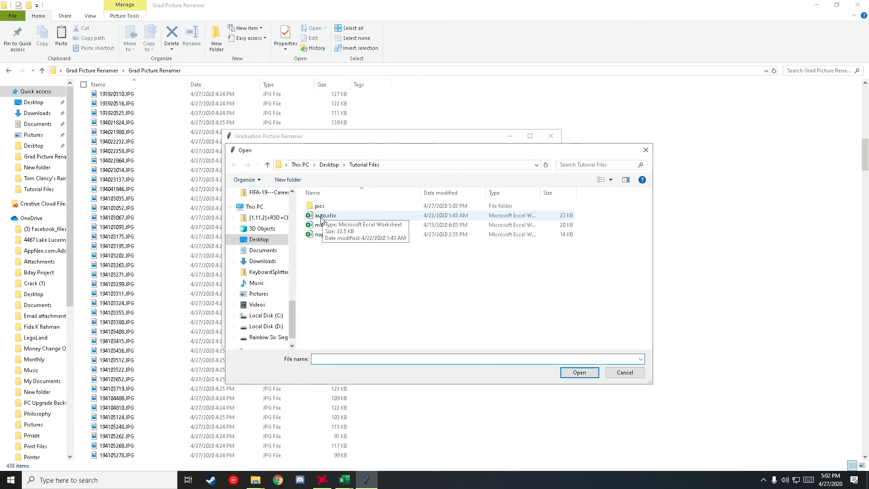
double_click(347, 225)
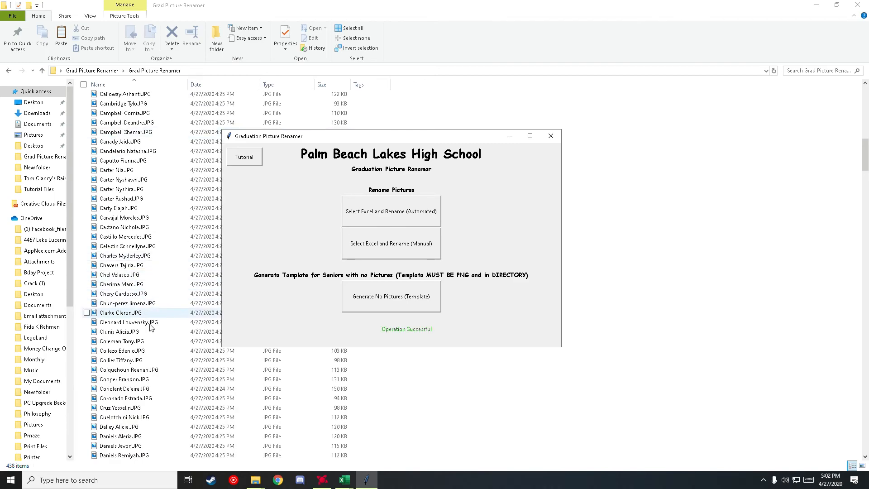
Look through the picture list in the Grad Picture Renamer folder to check the renamed files
scroll(106, 204, down, 20)
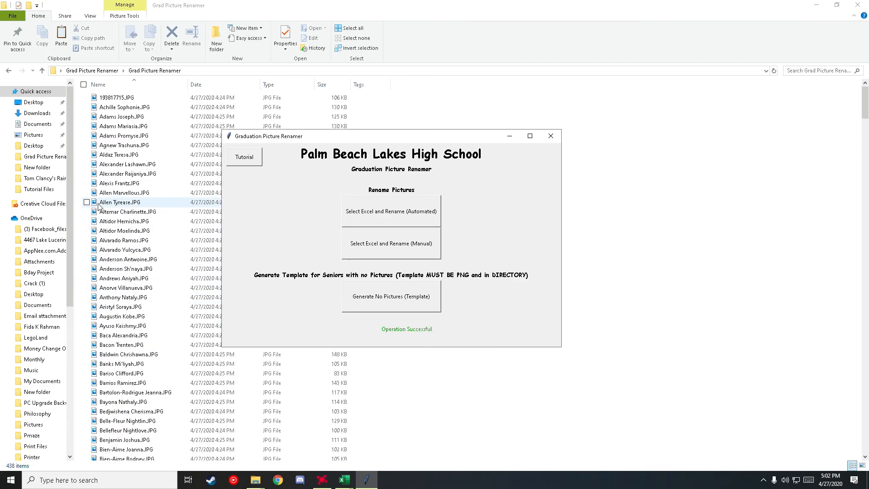
scroll(108, 390, up, 20)
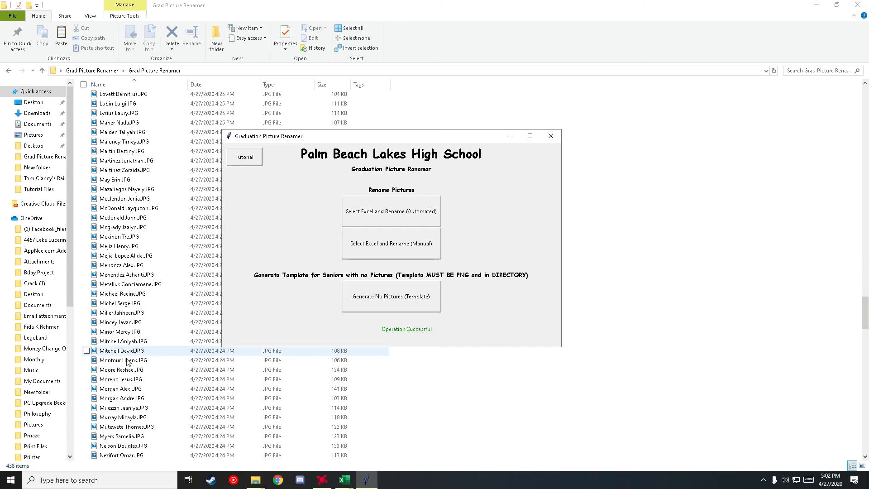
scroll(119, 213, up, 20)
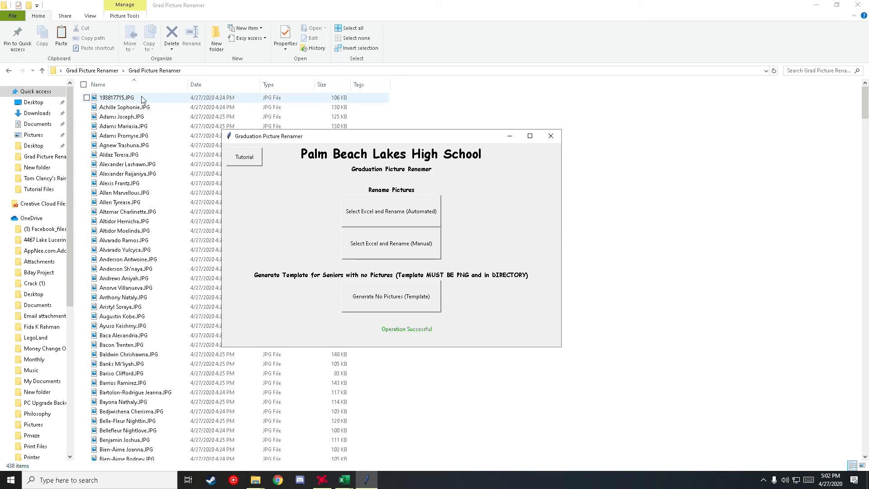
scroll(172, 308, down, 20)
scroll(169, 312, up, 15)
scroll(167, 305, down, 15)
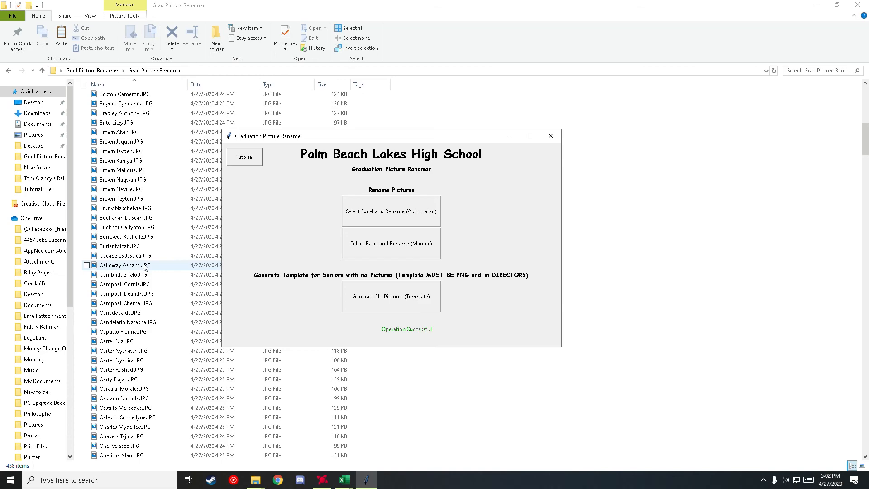
Select all the renamed JPG pictures and remove them from the Grad Picture Renamer folder, leaving only Graduation Picture Renamer.exe
scroll(150, 294, down, 12)
click(152, 316)
key(ctrl+a)
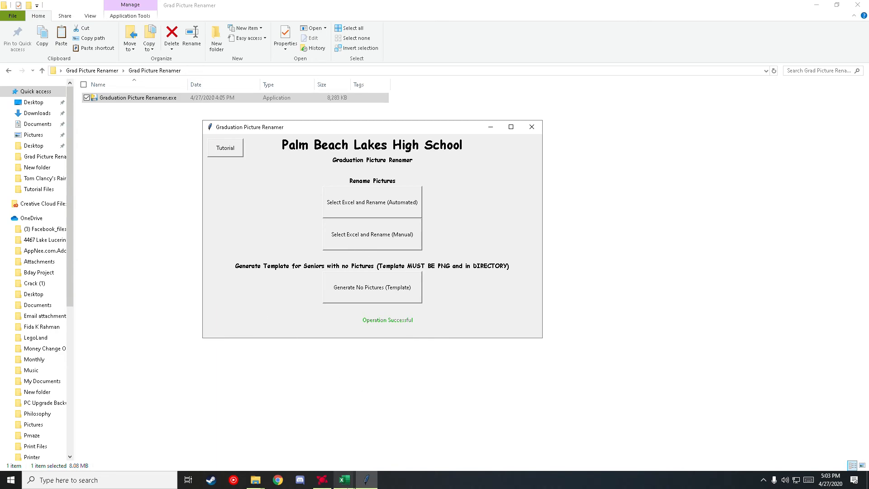
Examine the picture file names in column A and the student names in column B of manual.xlsx, and minimize the workbook
mouse_move(344, 479)
click(291, 441)
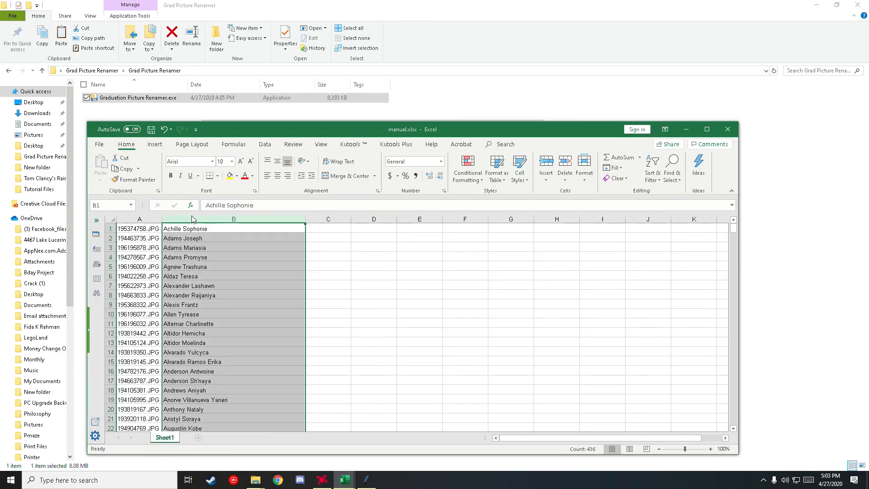
click(374, 248)
click(328, 228)
click(139, 228)
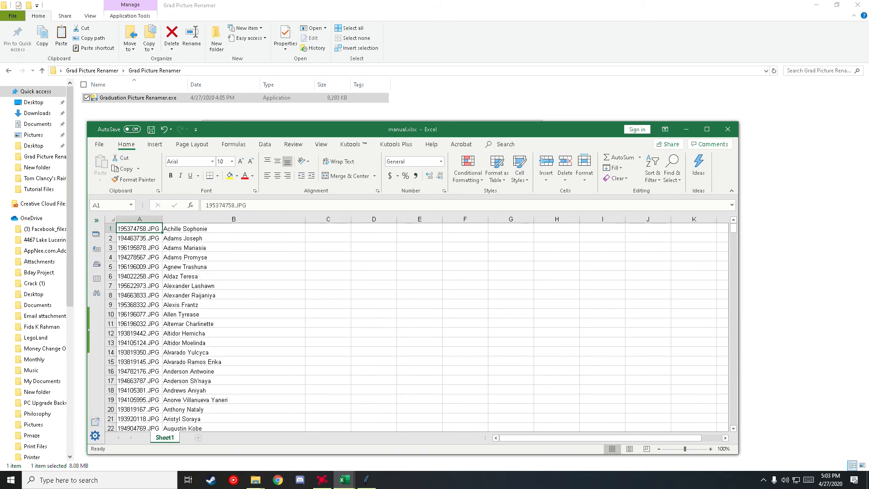
click(140, 219)
click(233, 219)
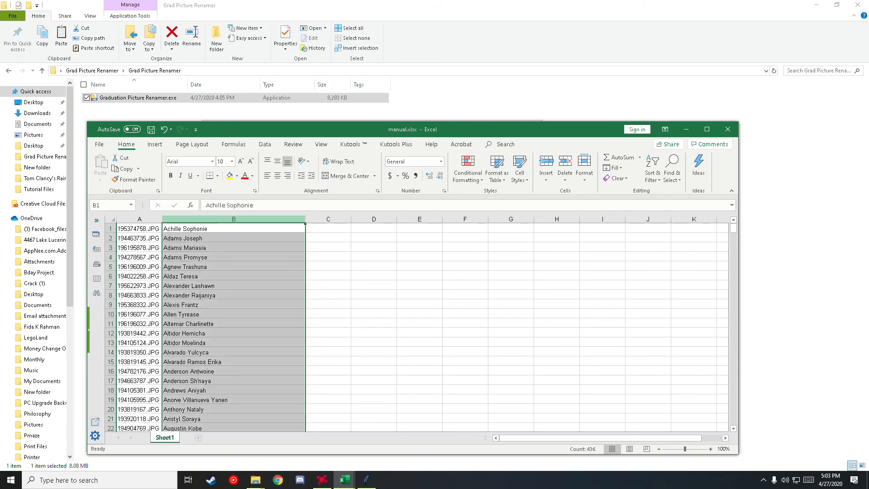
click(685, 129)
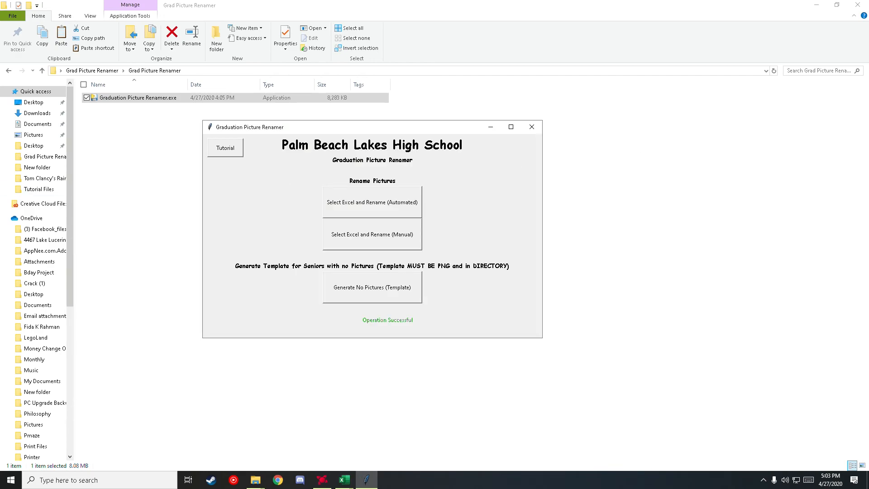
Put the original numbered JPG pictures back into the Grad Picture Renamer folder and bring Graduation Picture Renamer to the front
key(alt+Tab)
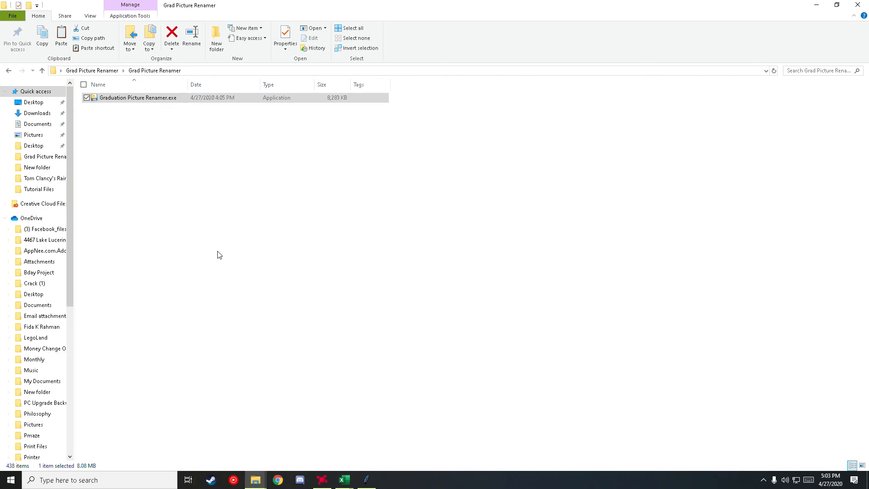
click(492, 283)
click(366, 479)
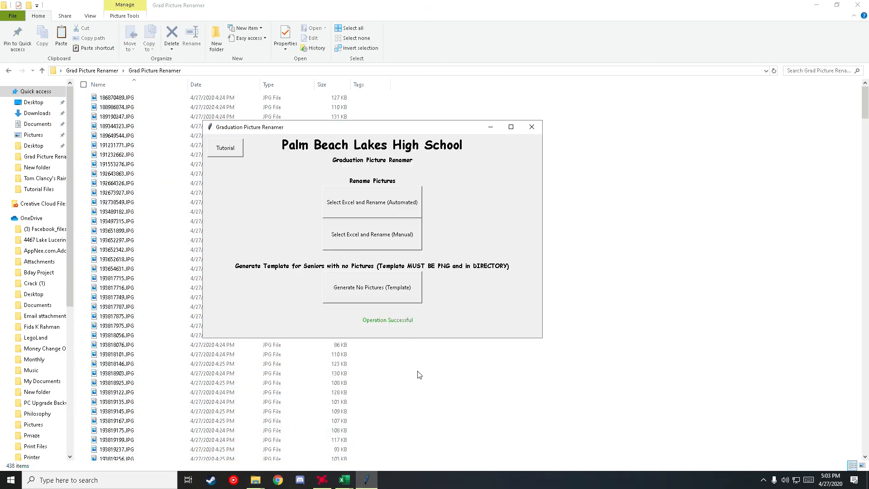
Run the manual picture rename using the manual.xlsx workbook from Tutorial Files
click(373, 244)
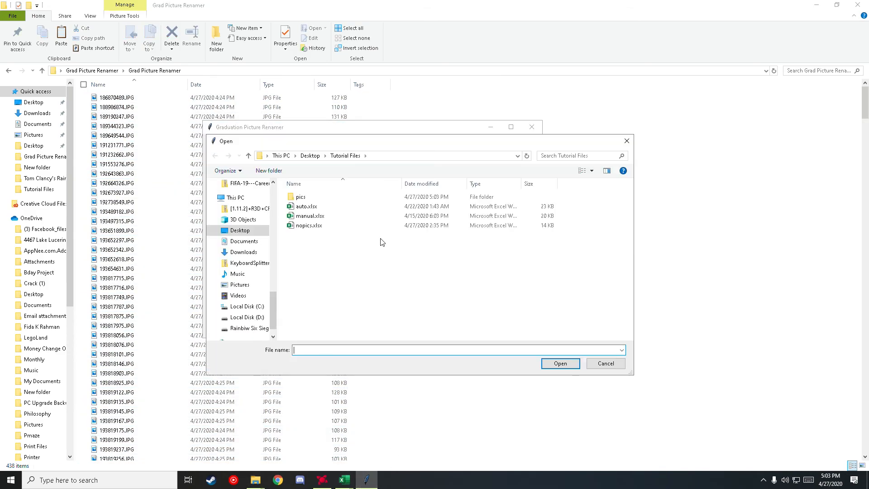
click(344, 480)
click(294, 439)
click(686, 129)
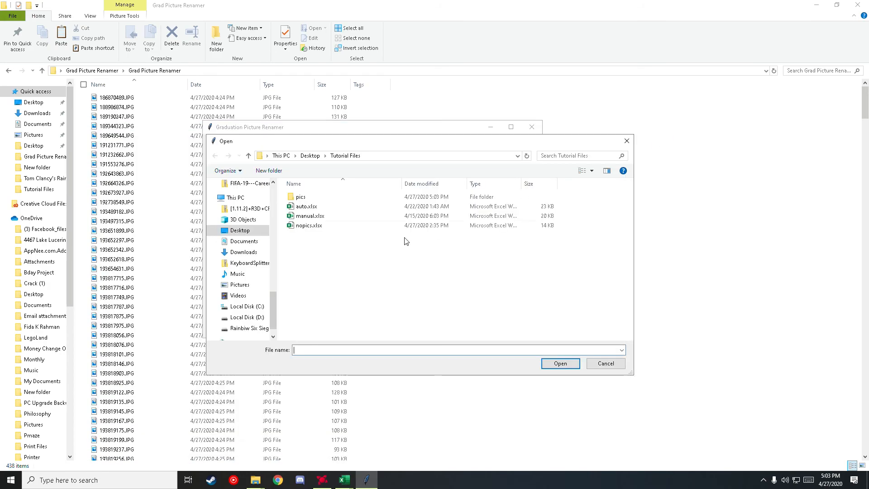
double_click(329, 218)
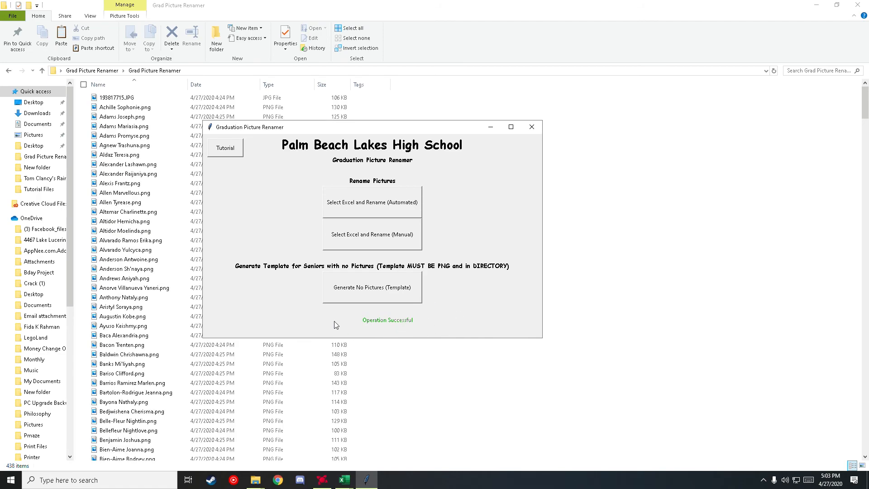
Look through the PNG list in the Grad Picture Renamer folder to check the manually renamed pictures
scroll(138, 315, down, 20)
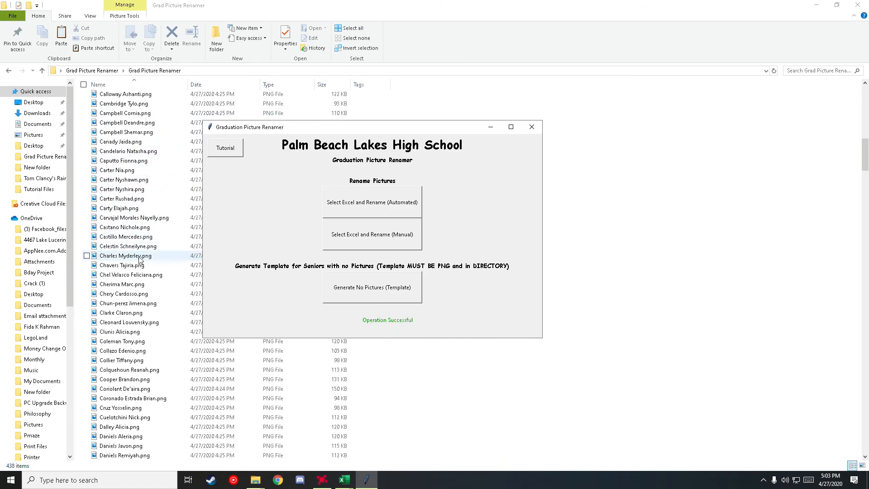
scroll(138, 315, down, 20)
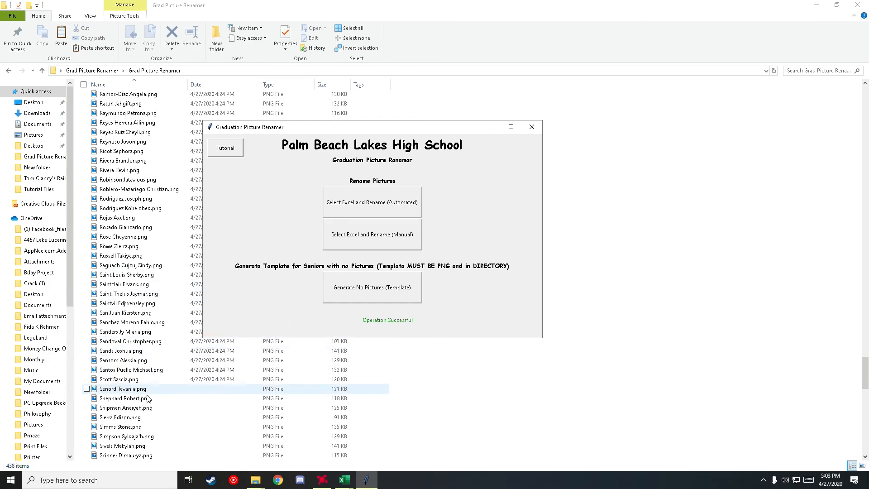
scroll(135, 212, up, 20)
scroll(119, 128, up, 12)
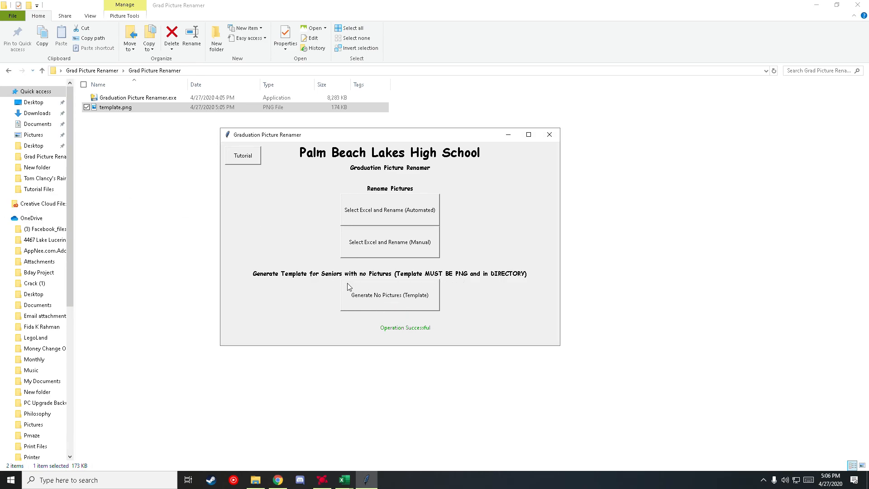
View template.png from the Grad Picture Renamer folder, close it and return to the Graduation Picture Renamer window
double_click(140, 108)
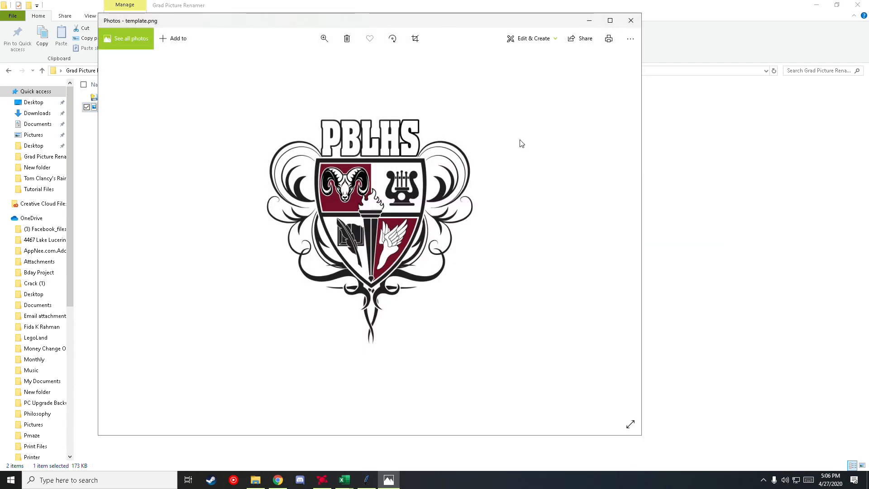
click(630, 20)
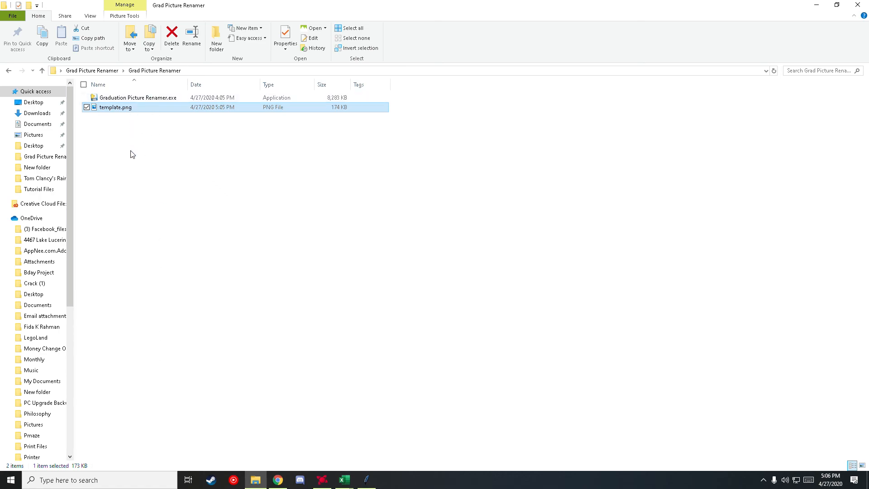
click(367, 479)
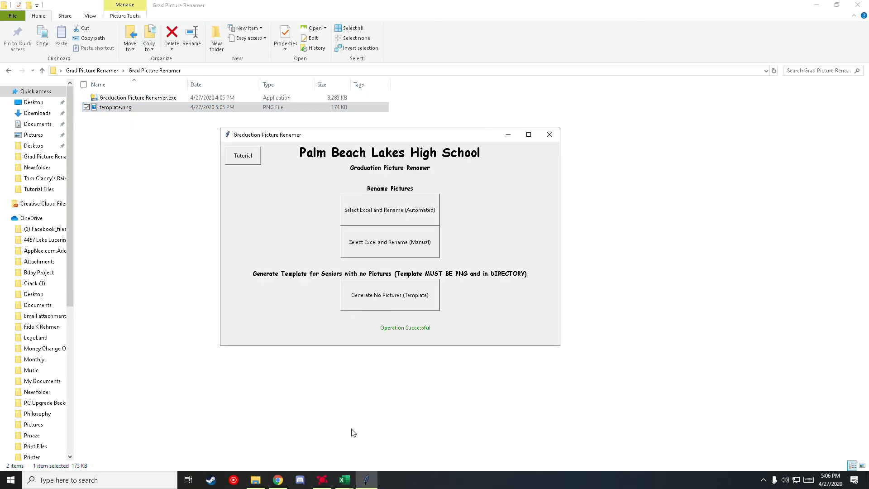
Open nopics.xlsx from Tutorial Files, minimize manual.xlsx and maximize the nopics workbook
click(345, 480)
click(120, 188)
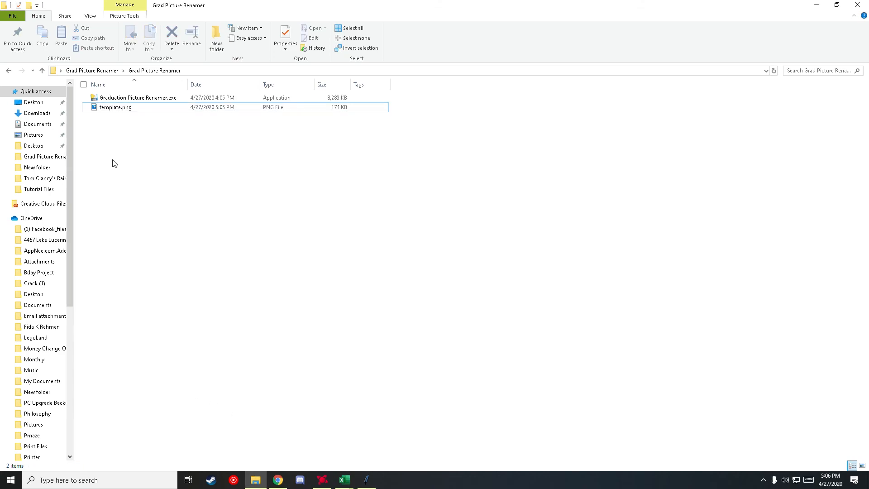
click(256, 480)
click(669, 151)
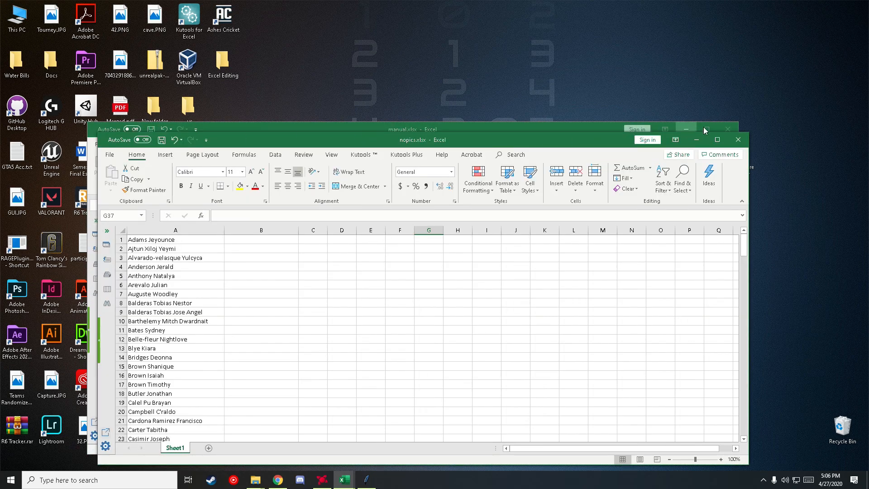
click(686, 129)
drag(607, 138, 619, 0)
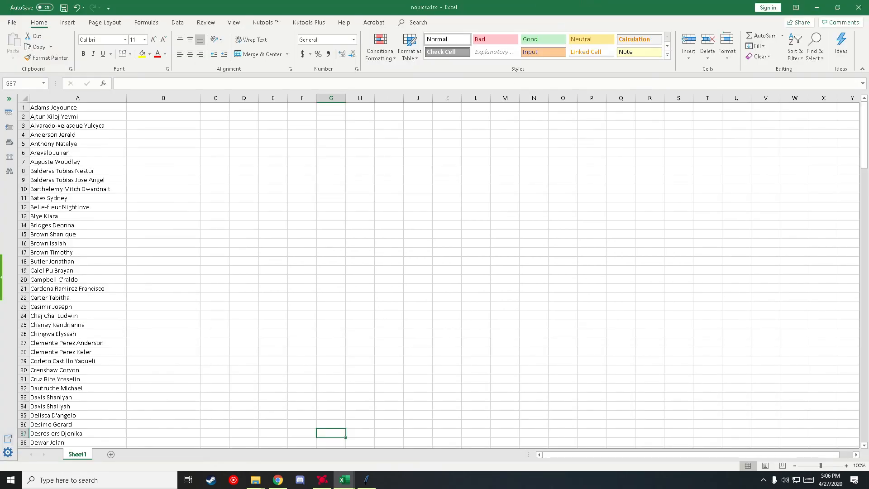
Look through the student names in column A of nopics.xlsx and minimize the workbook
drag(0, 138, 33, 138)
click(331, 433)
scroll(443, 275, down, 20)
scroll(444, 275, up, 20)
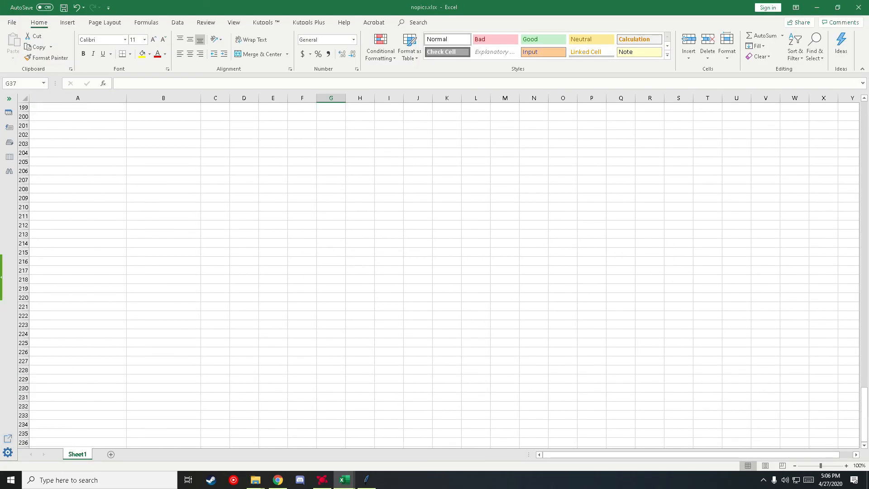
click(816, 7)
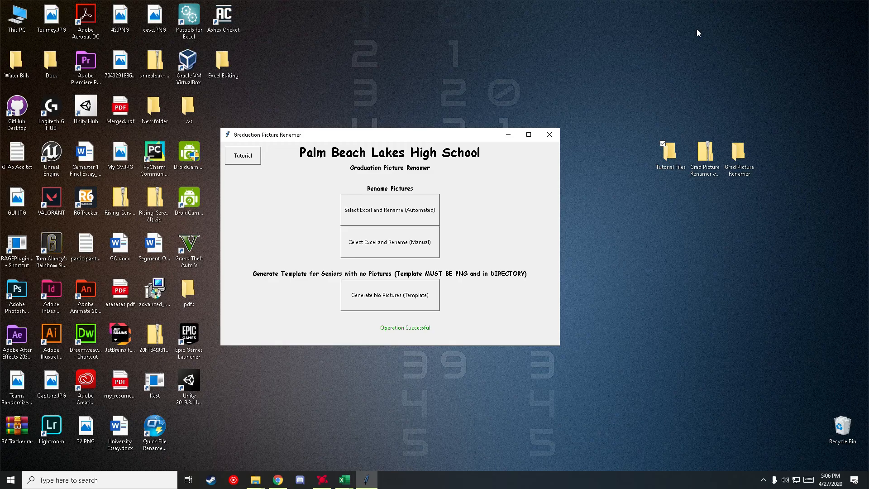
Check that template.png is in the same folder as Graduation Picture Renamer.exe, and bring the renamer window to the front
double_click(750, 174)
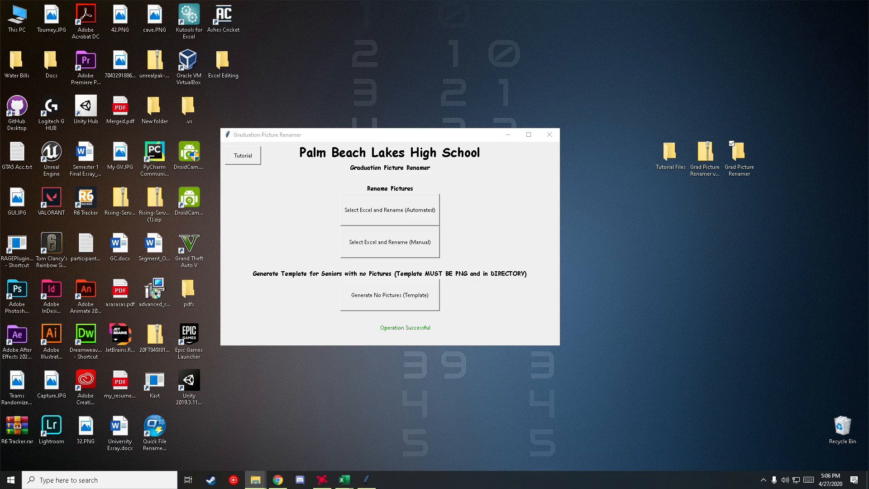
mouse_move(256, 478)
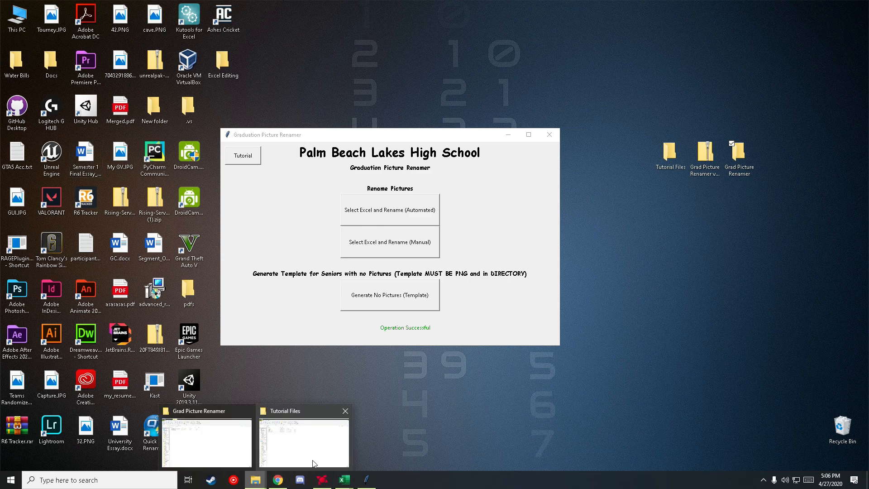
click(207, 453)
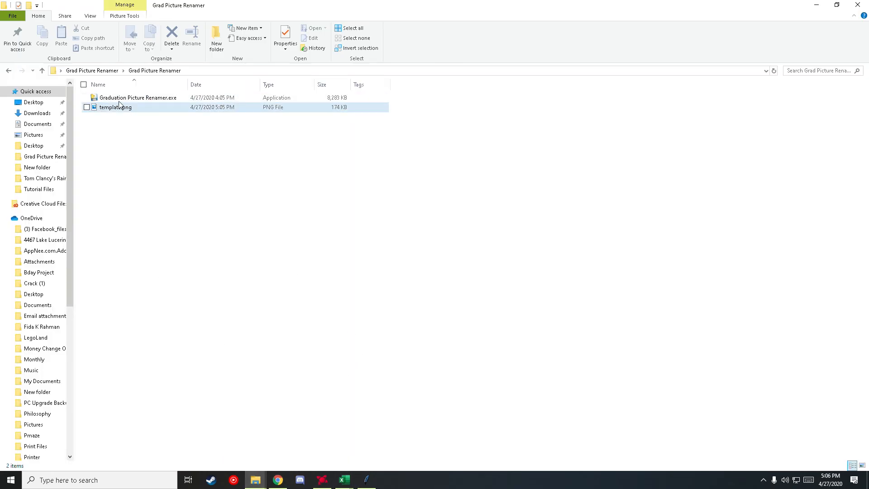
mouse_move(104, 110)
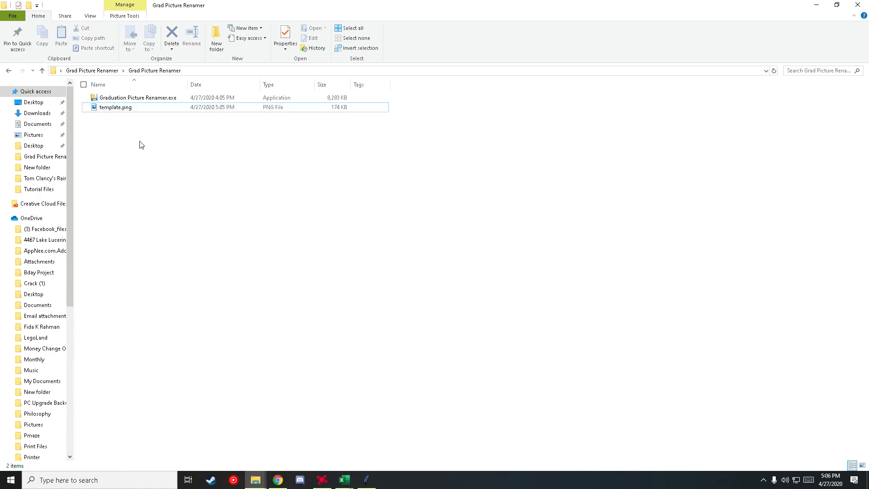
click(366, 480)
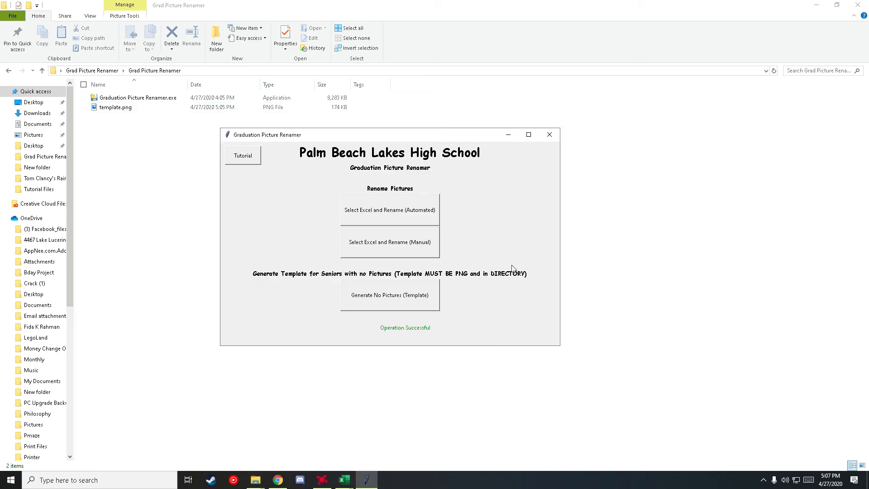
Generate the template pictures for seniors with no pictures using nopics.xlsx, reviewing its name list before choosing the file
click(378, 303)
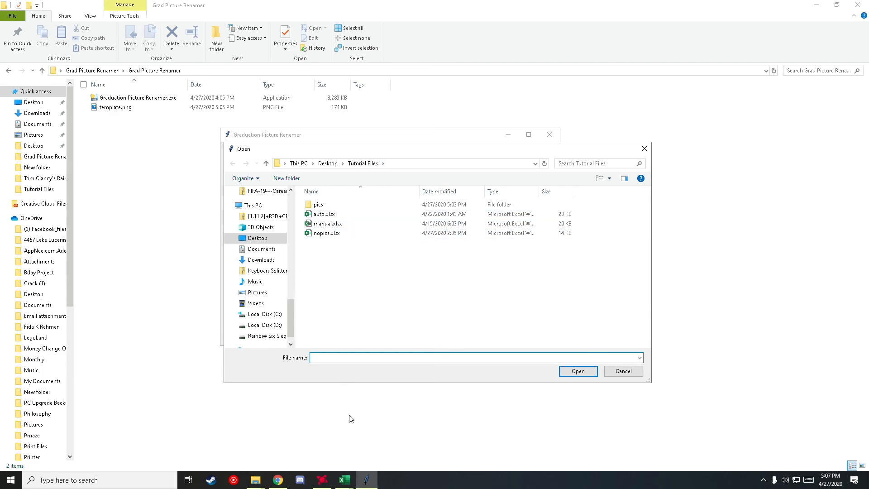
click(344, 480)
click(425, 448)
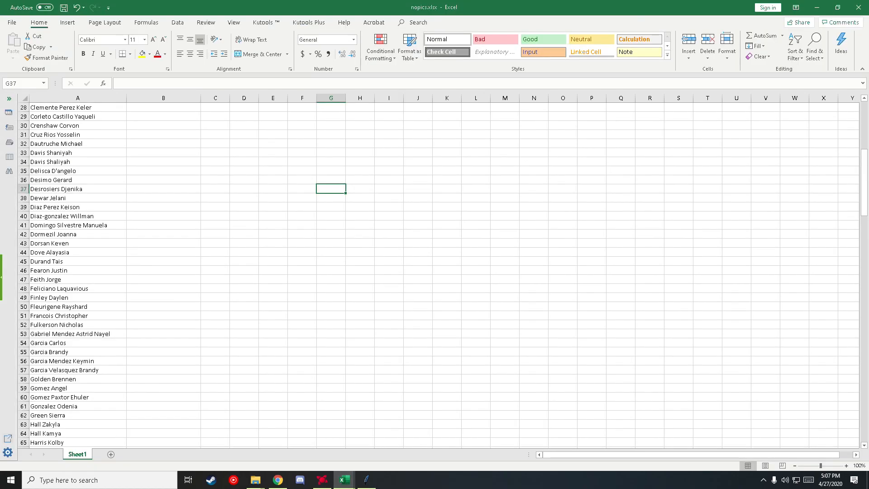
scroll(434, 272, down, 3)
scroll(435, 271, down, 20)
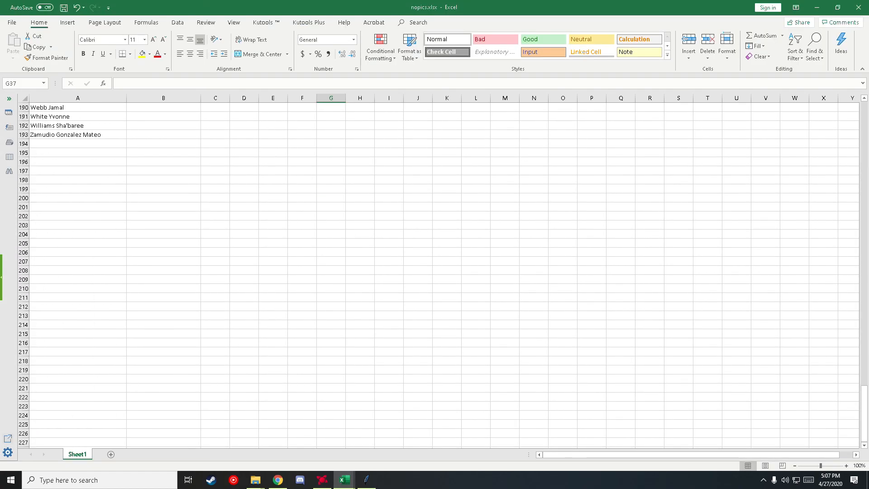
click(818, 7)
double_click(375, 280)
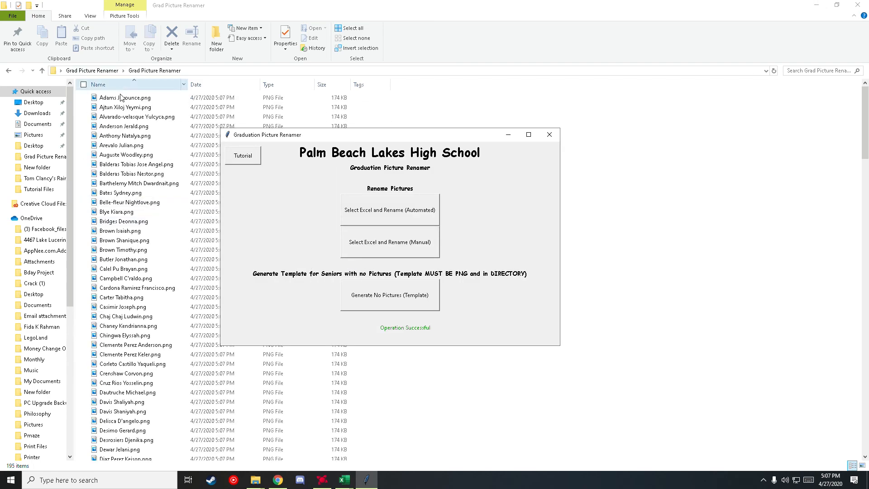
Look through the generated PNG files and view one student's picture to check it against the school crest template
scroll(140, 247, down, 12)
scroll(140, 246, down, 20)
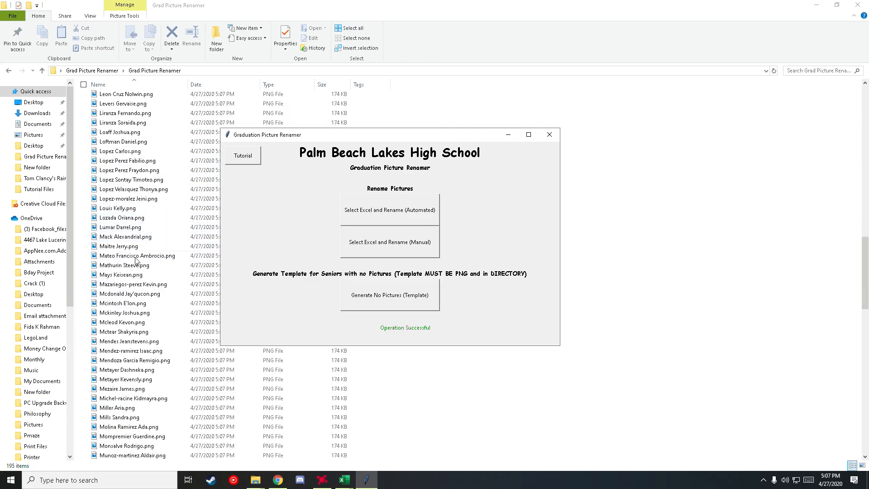
scroll(138, 172, up, 6)
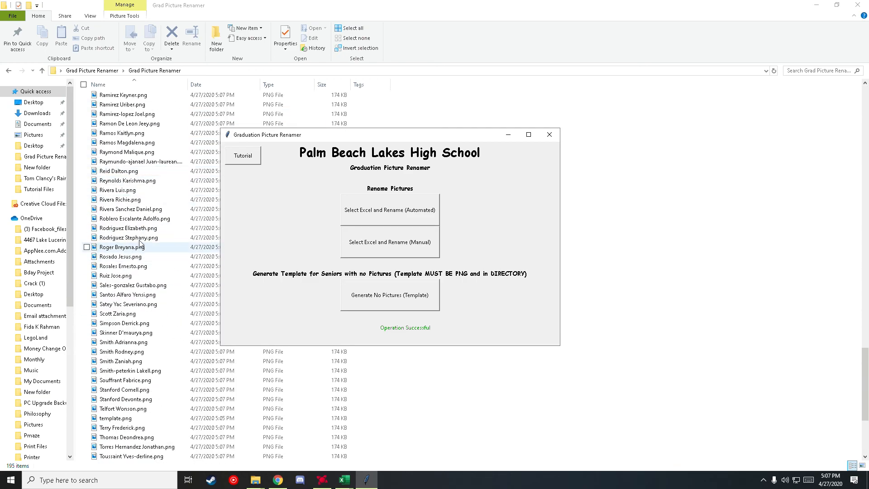
double_click(117, 191)
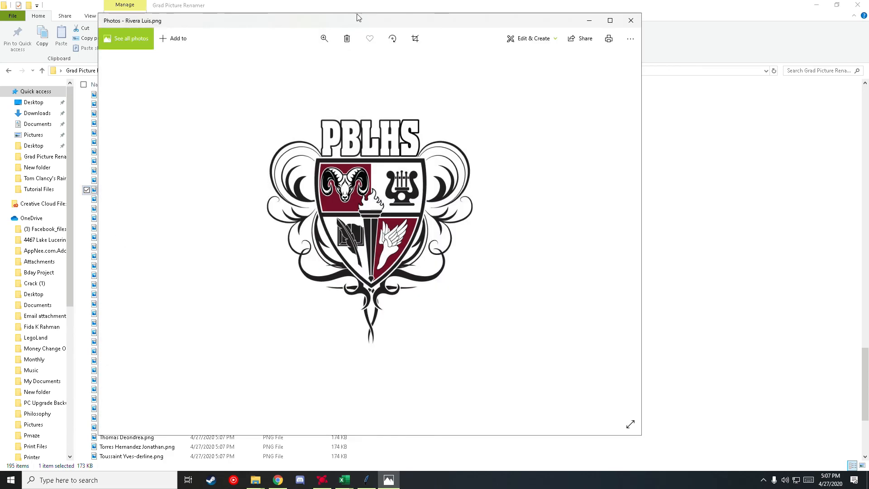
drag(357, 20, 374, 53)
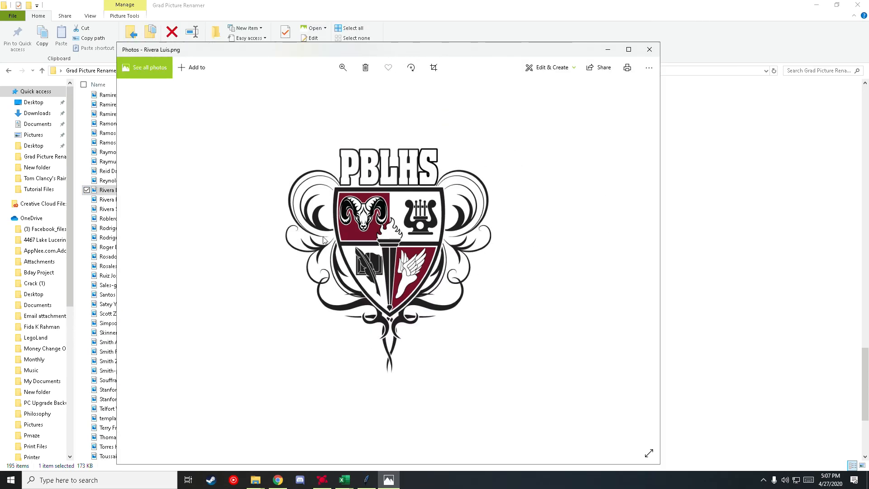
click(649, 50)
Close the Grad Picture Renamer folder, reposition the renamer window on the desktop and switch to AMD Radeon Software
click(857, 5)
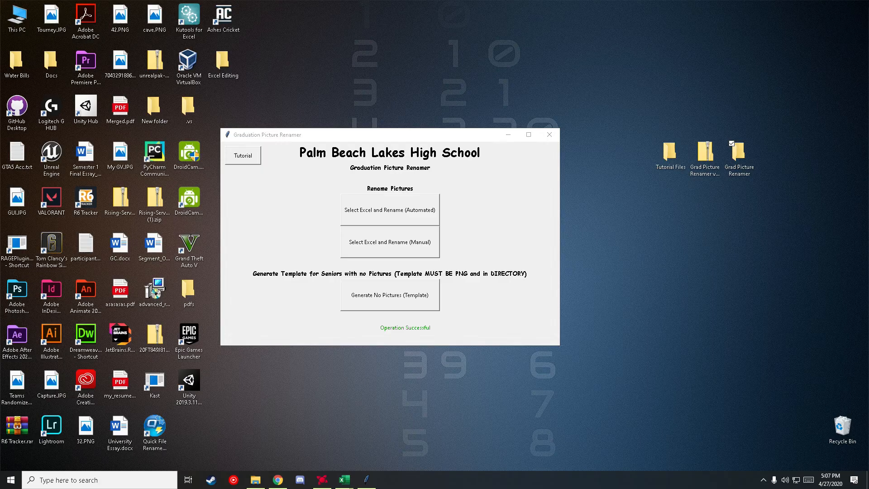
drag(425, 139, 461, 120)
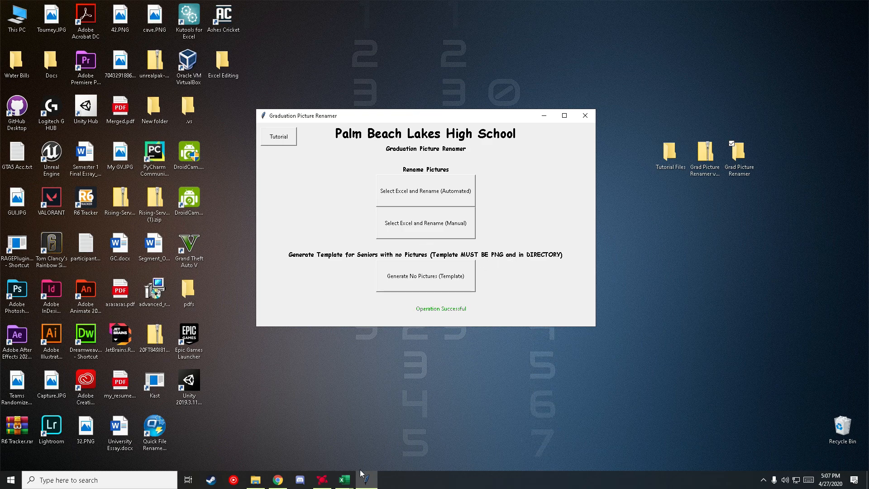
click(322, 480)
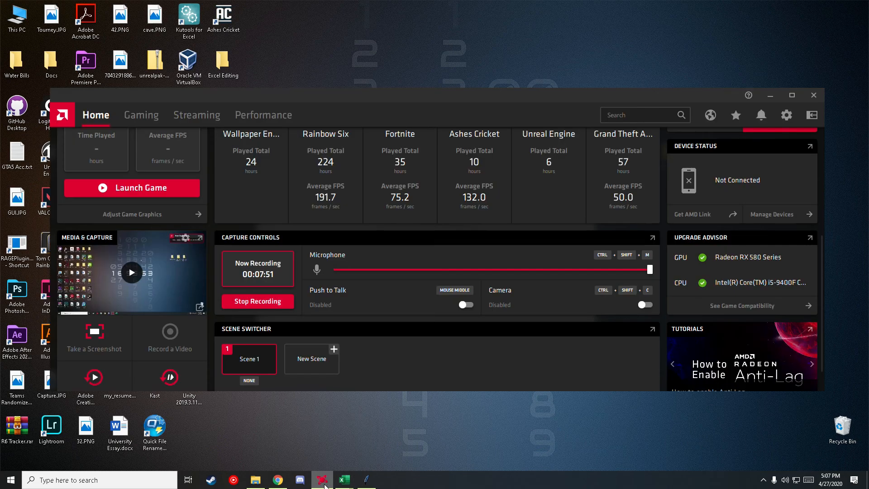